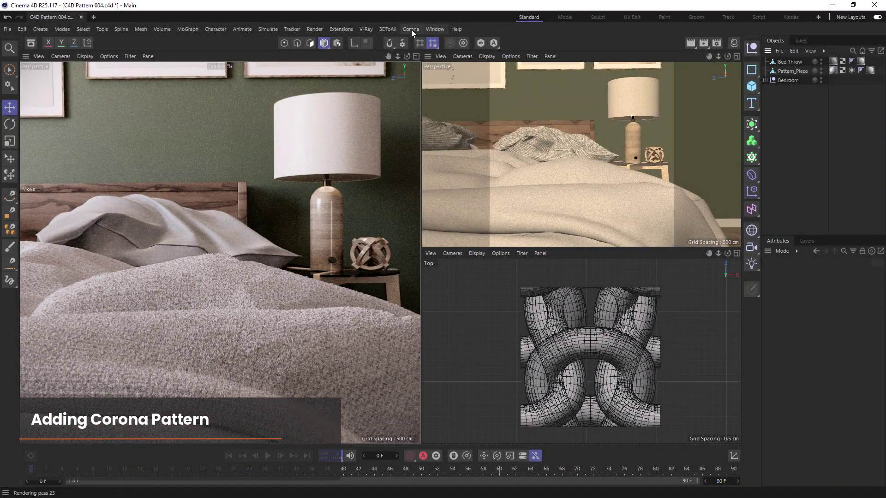
Add a Corona Pattern under Bed Throw with its UV plane set to XZ
click(411, 30)
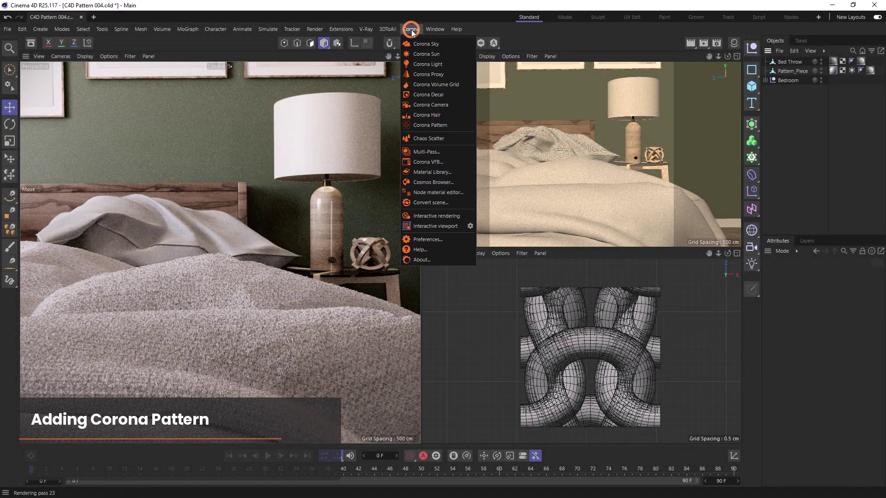
click(424, 126)
drag(796, 62, 796, 70)
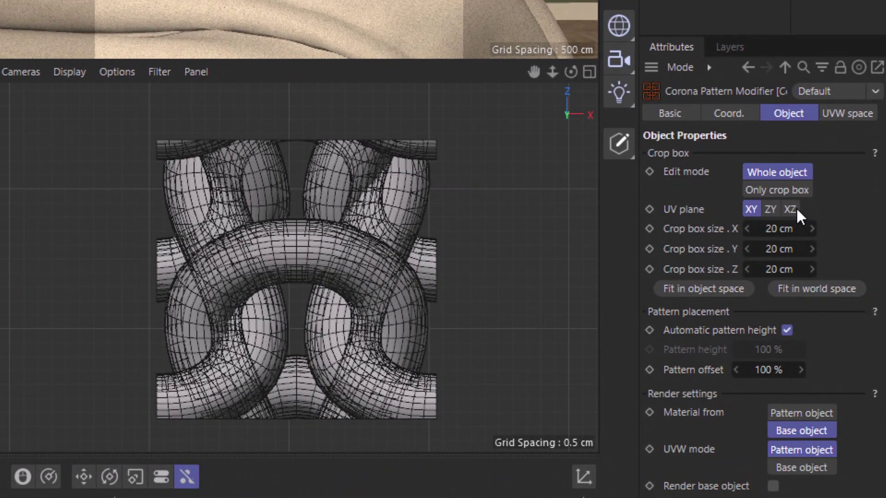
click(789, 209)
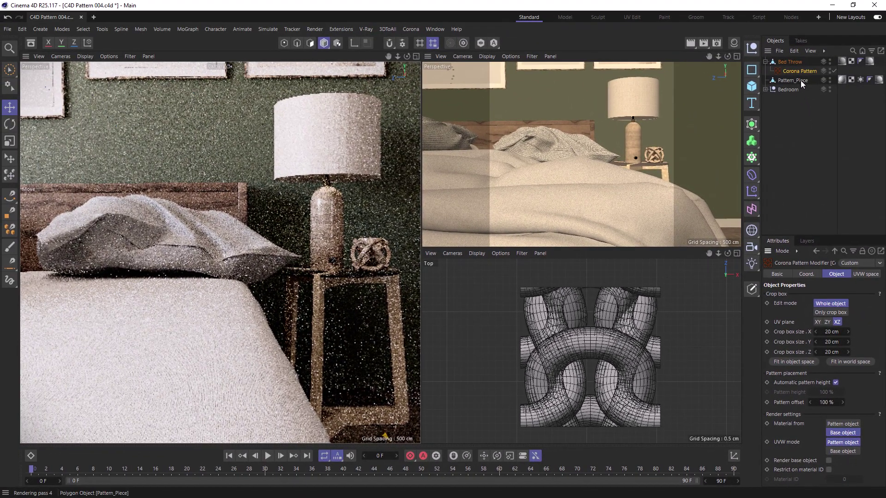
Nest Pattern_Piece under Corona Pattern and select the Corona Pattern object
click(800, 81)
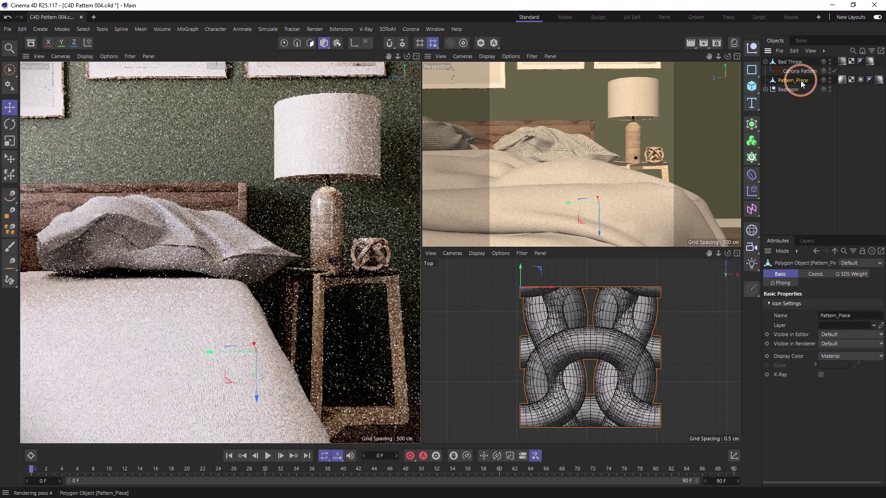
drag(801, 81, 804, 73)
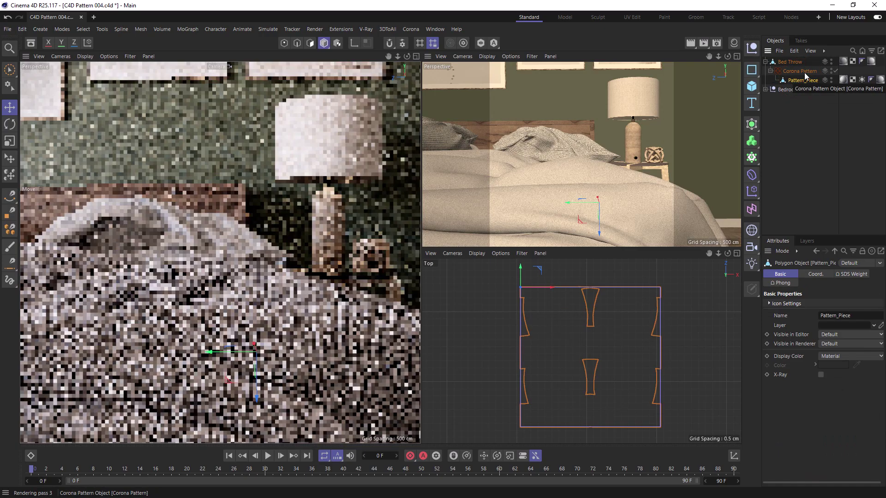
click(804, 73)
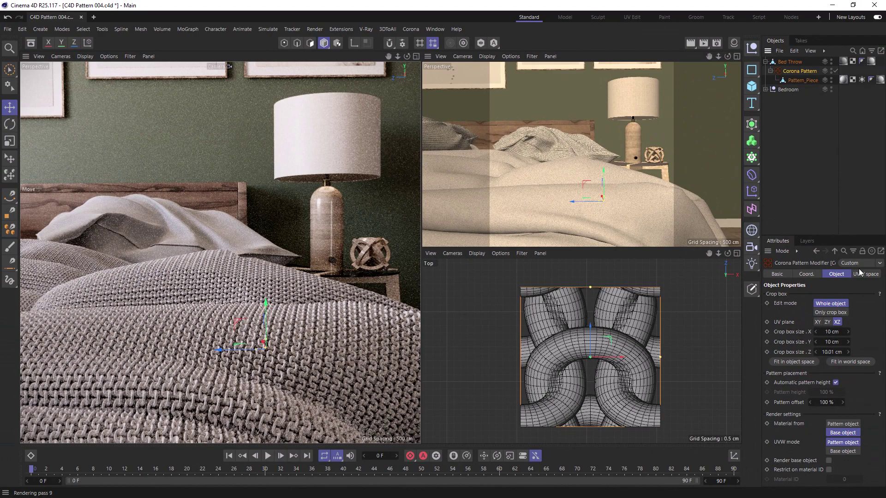
Enter 0.5 for Tiling U and Tiling V in Corona Pattern's UVW space settings
click(861, 275)
click(825, 325)
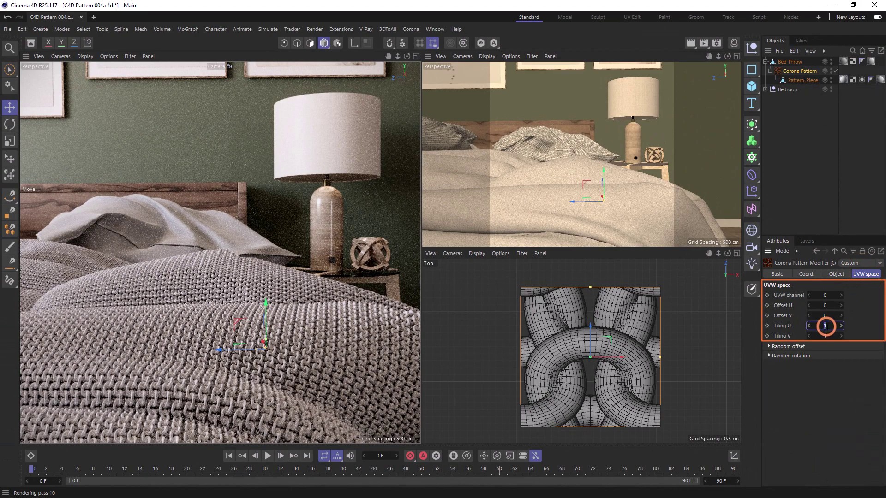
key(Tab)
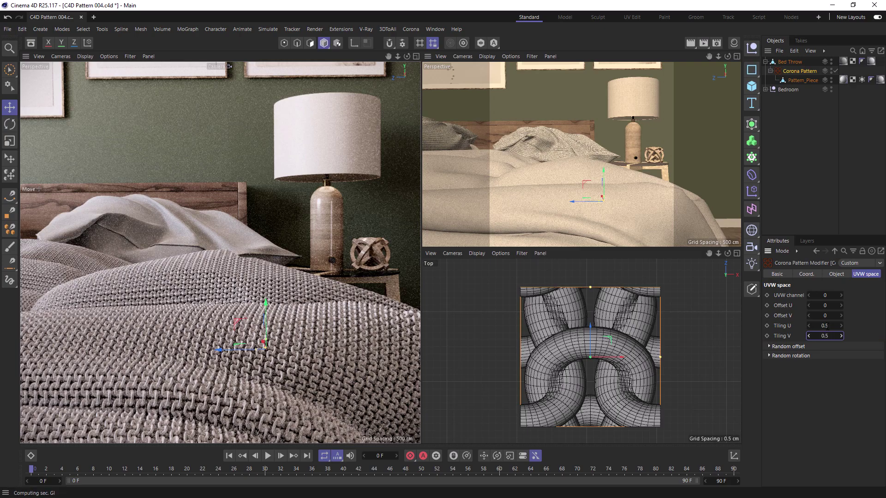
key(Return)
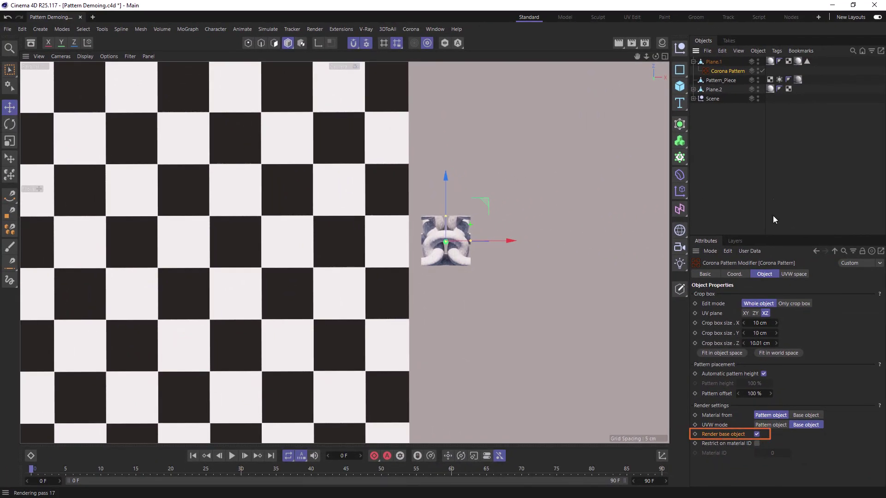
Move Pattern_Piece under Plane.1's Corona Pattern object
drag(726, 81, 729, 72)
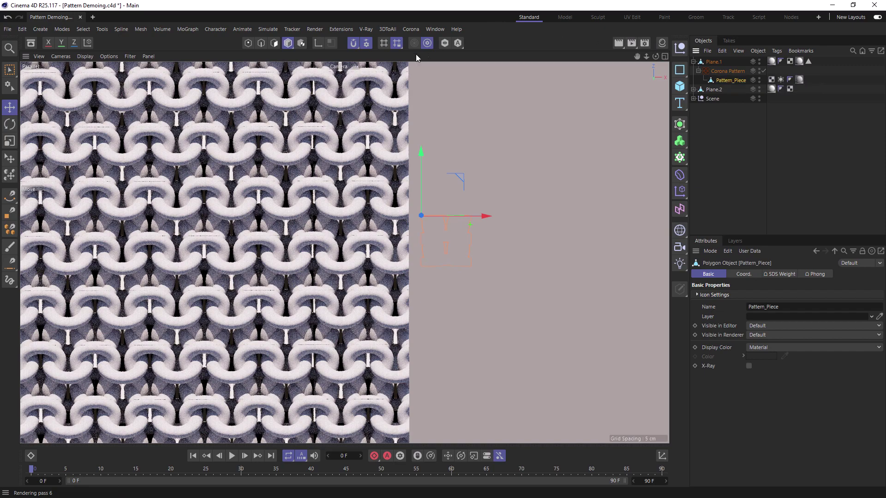
Switch the viewport to Camera.1 and select the Corona Pattern object
click(59, 56)
mouse_move(75, 84)
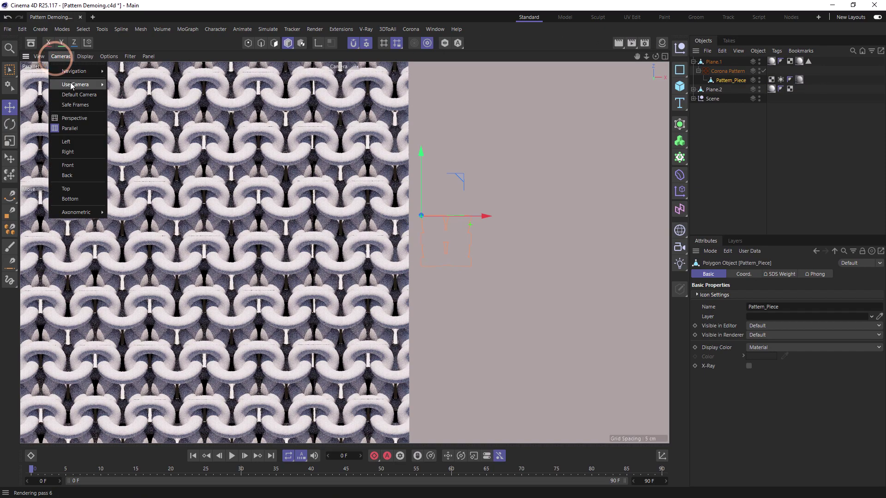
click(133, 100)
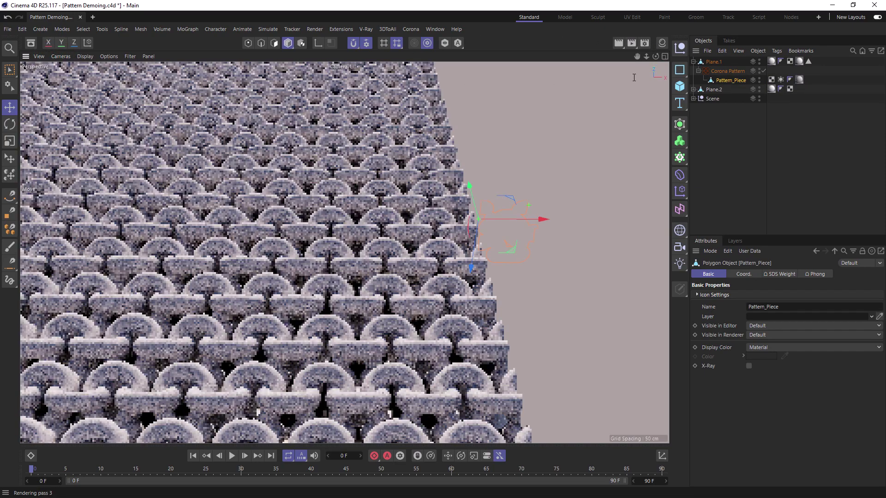
click(723, 71)
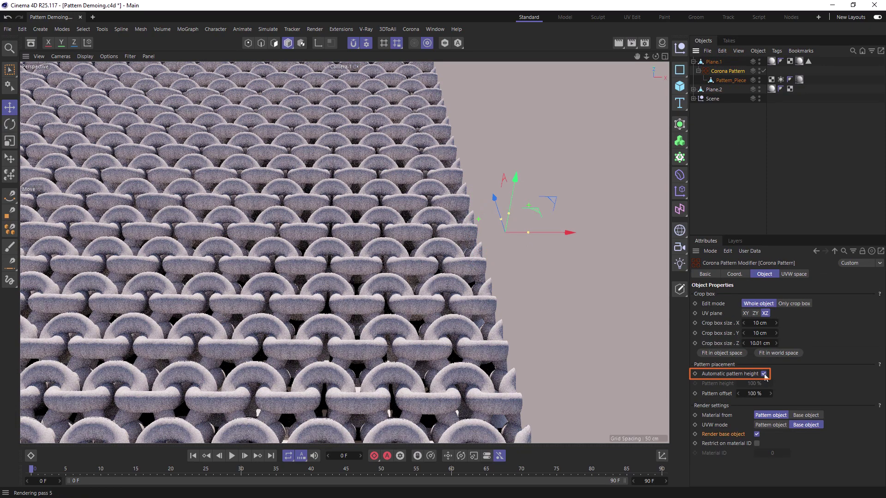
Raise the pattern's Tiling U and Tiling V to 2
click(802, 274)
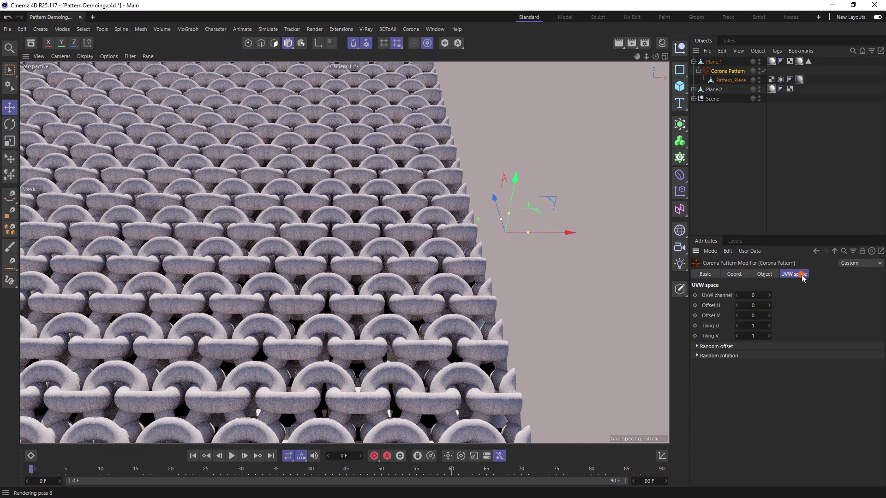
click(769, 326)
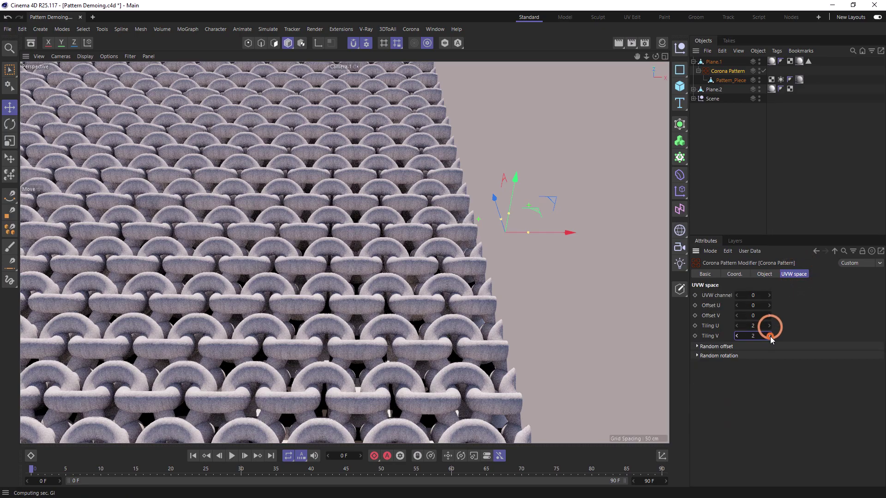
click(769, 336)
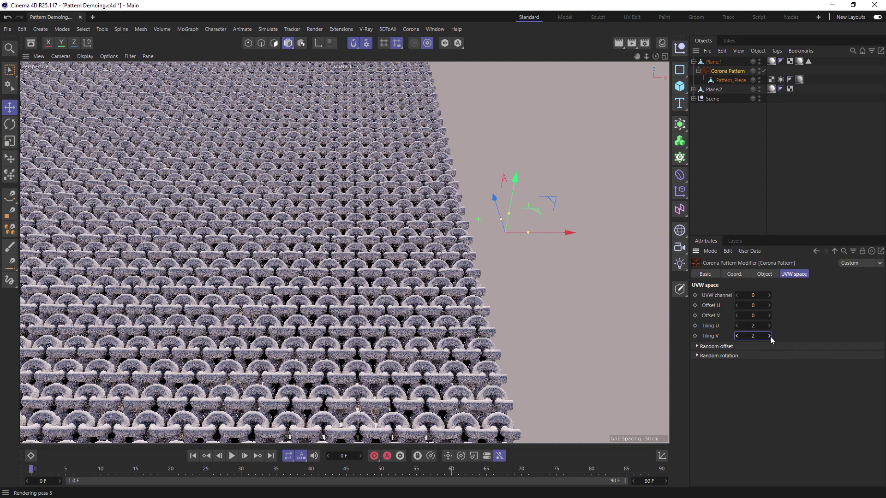
Try manual pattern heights of 200 % and 10 %, then re-enable automatic height
click(761, 273)
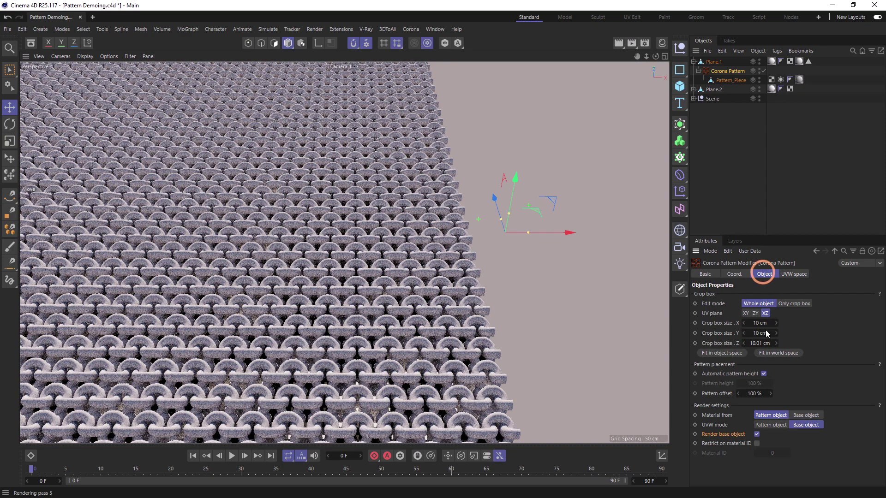
click(762, 374)
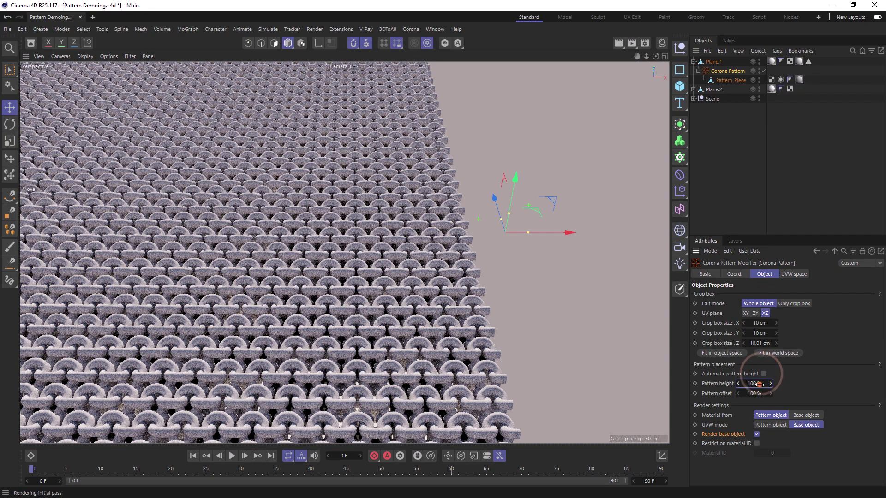
click(755, 383)
text(2)
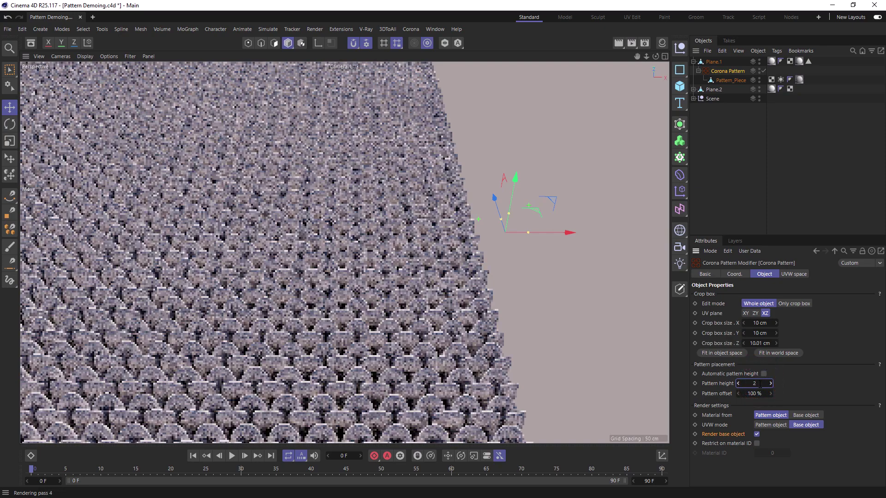
text(00)
key(Return)
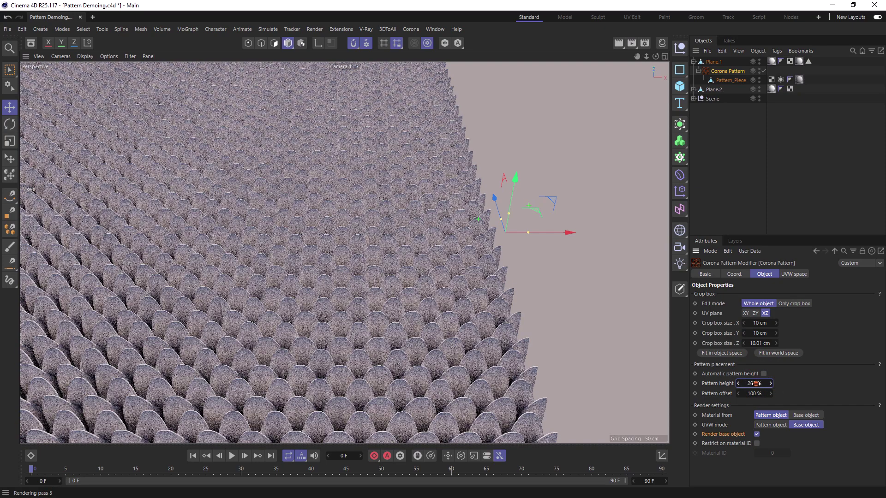
drag(754, 383, 751, 384)
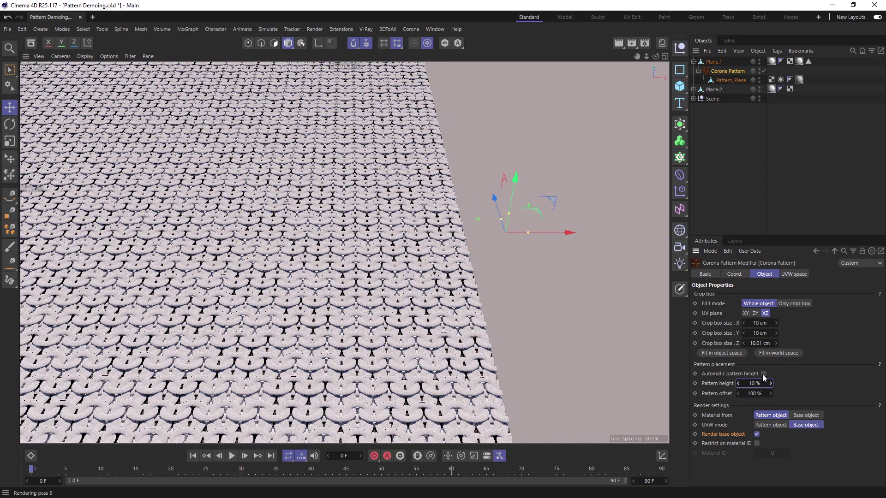
click(763, 375)
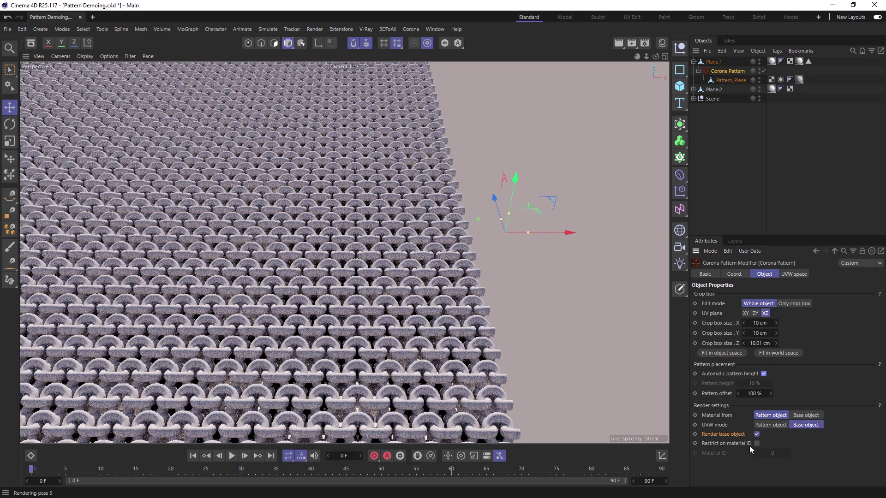
Split the view, select a polygon band on Plane.1 and check its material ID
middle_click(641, 315)
click(712, 61)
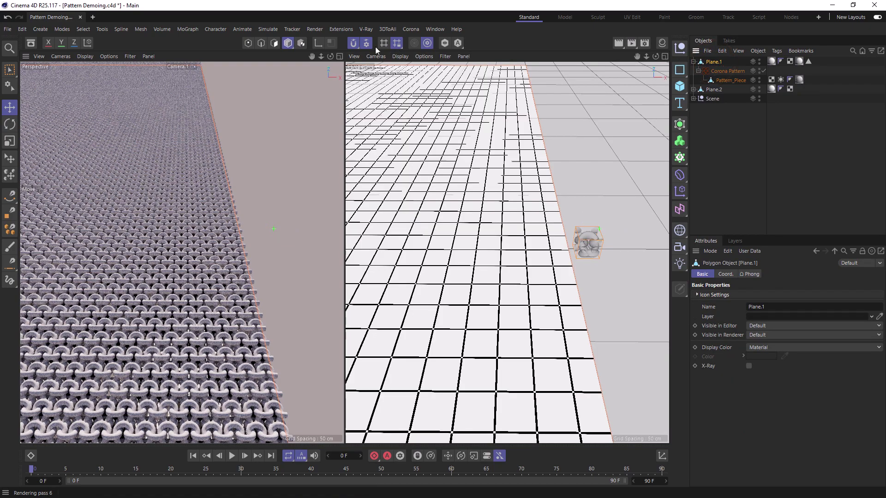
click(275, 43)
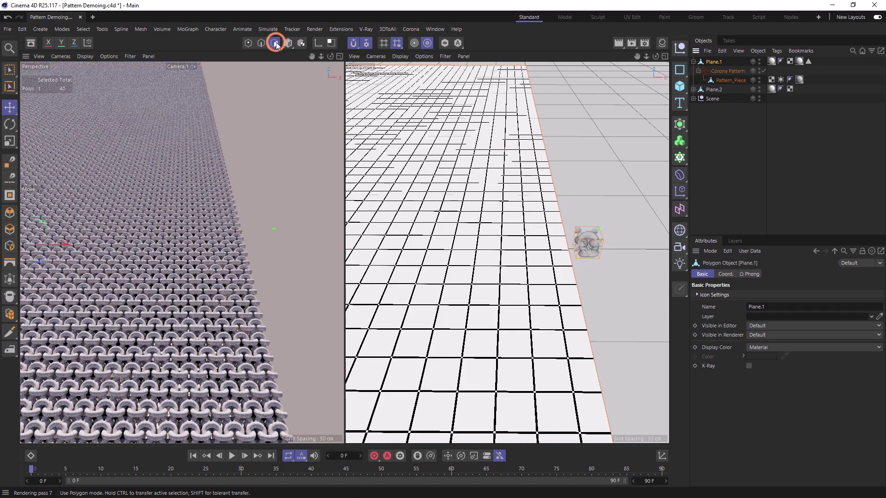
click(547, 254)
click(799, 61)
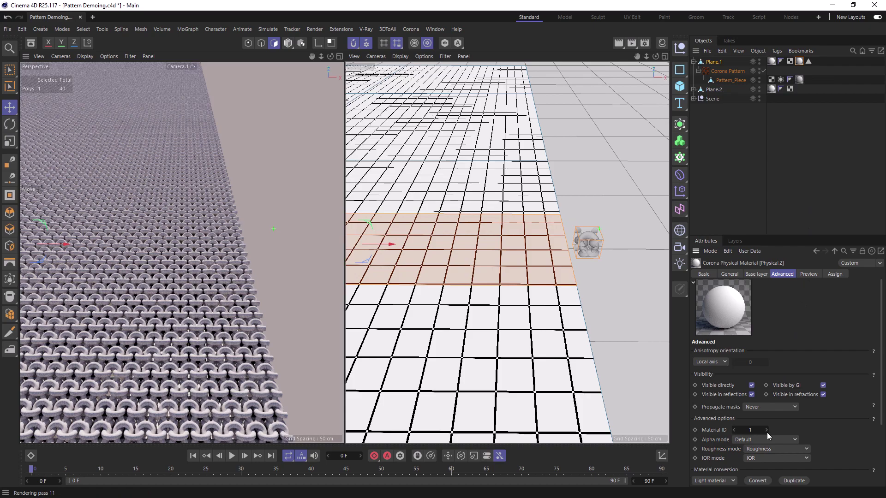
Enable Restrict on material ID in Corona Pattern with ID 1
click(727, 71)
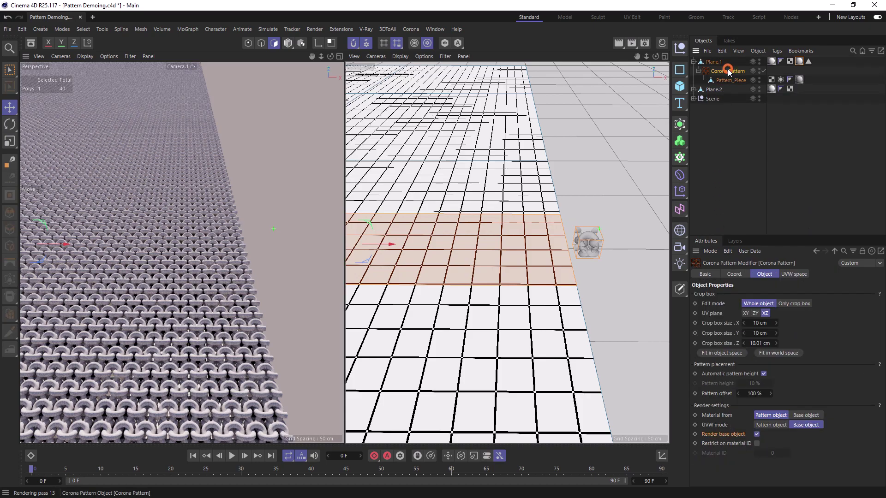
click(759, 445)
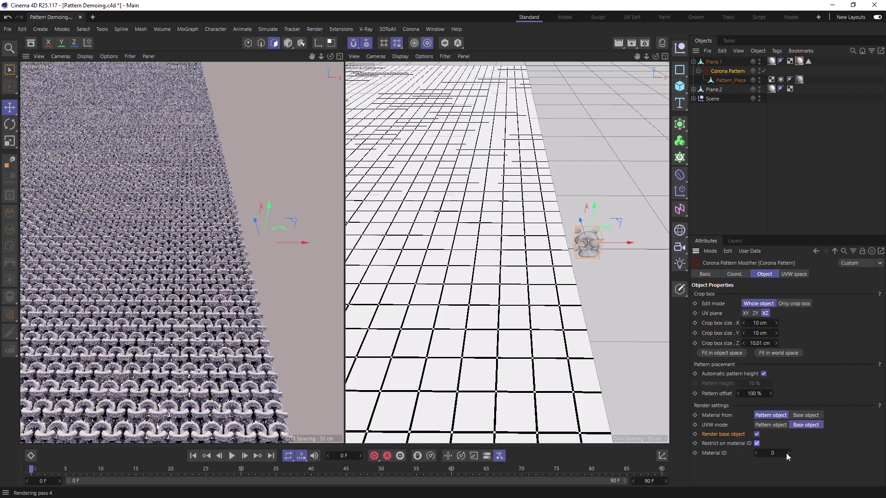
click(787, 453)
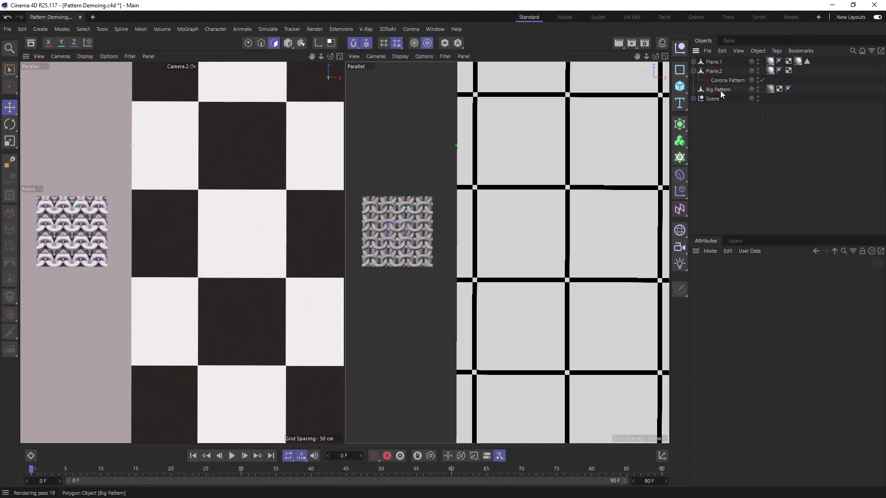
Nest Big Pattern under Corona Pattern and set Edit mode to Only crop box
drag(726, 85, 726, 83)
click(726, 80)
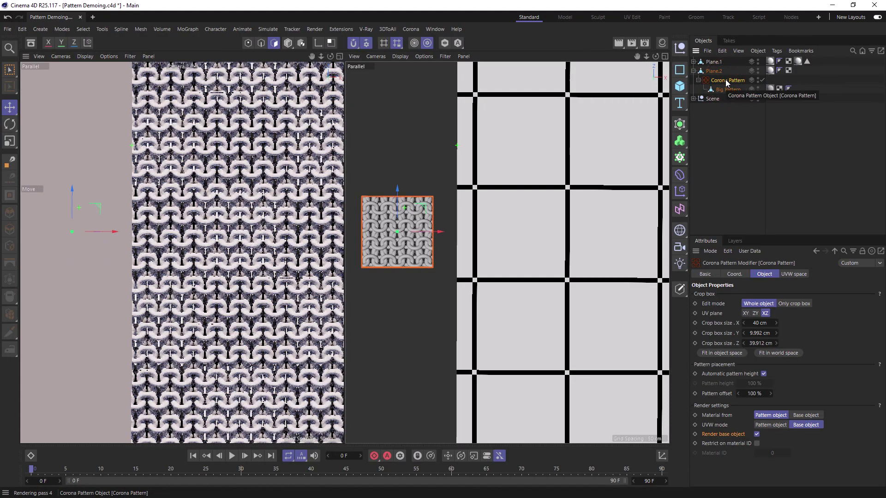
click(799, 303)
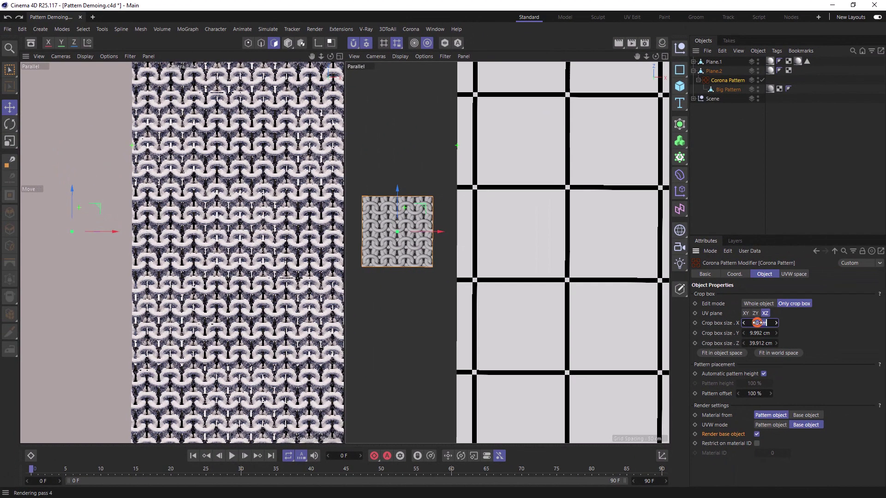
text(10)
Enter 10 cm for the crop box X and Y sizes
key(Tab)
text(1)
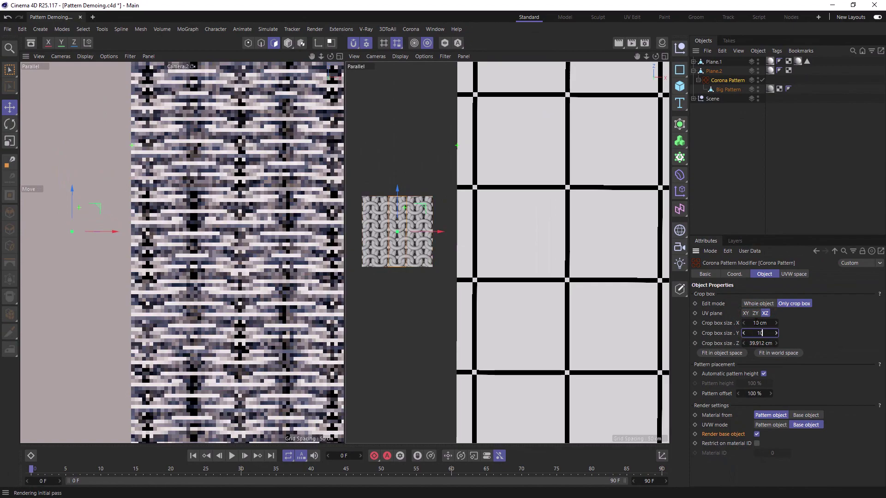
text(0)
key(Tab)
text(1)
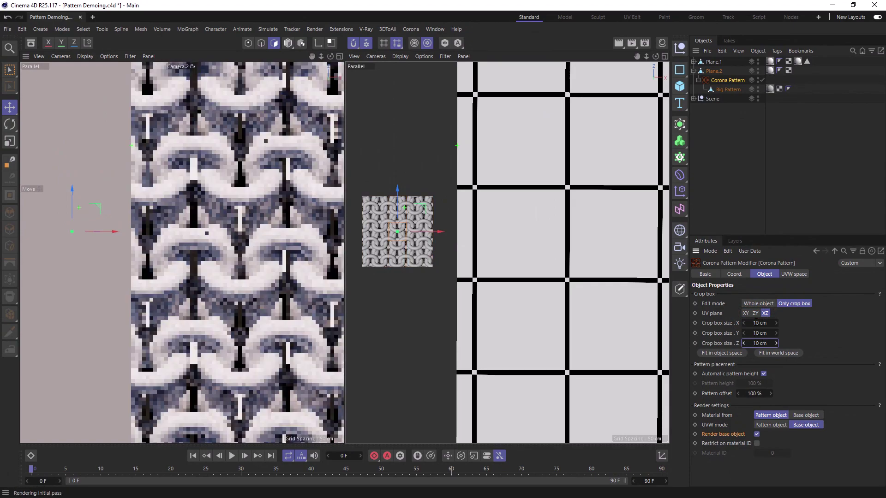